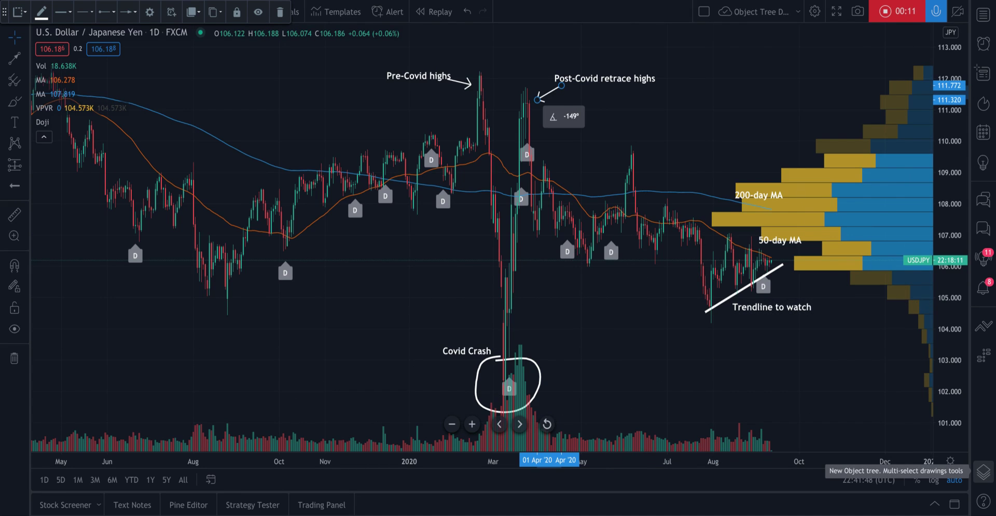
Step: Show the Object Tree for USD/JPY, deselect the arrow drawing and zoom the chart out
{"action": "left_click", "coordinate": [982, 472]}
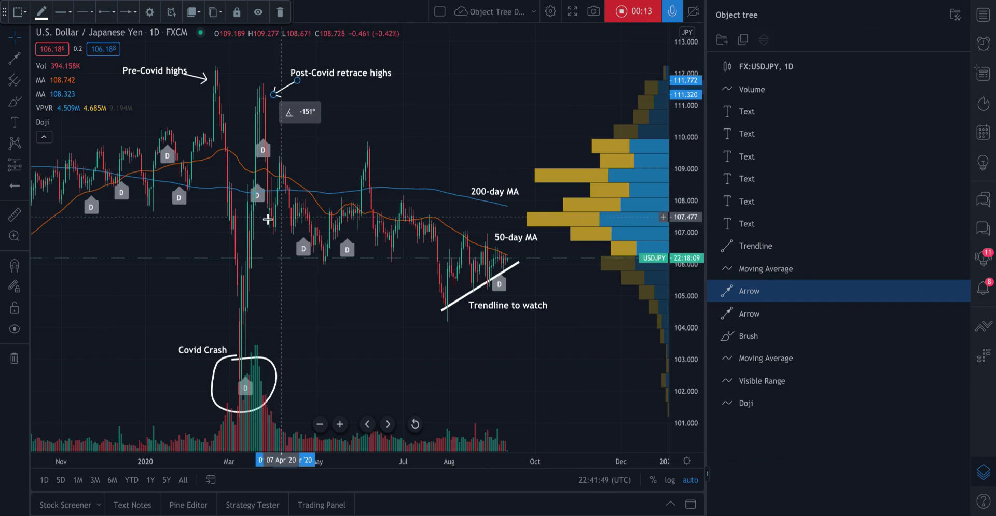
{"action": "left_click", "coordinate": [306, 280]}
{"action": "scroll", "coordinate": [307, 280], "scroll_direction": "left", "scroll_amount": 5}
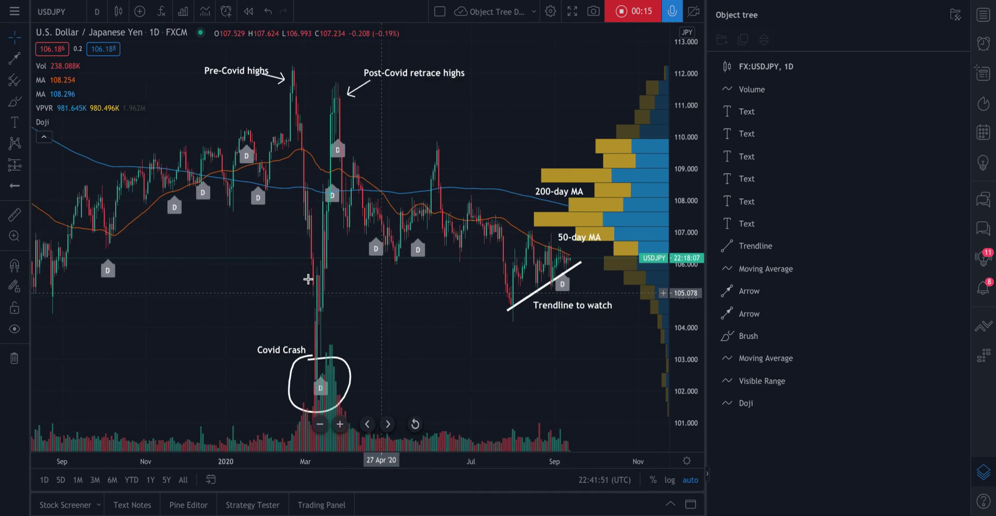
{"action": "scroll", "coordinate": [308, 280], "scroll_direction": "down", "scroll_amount": 5}
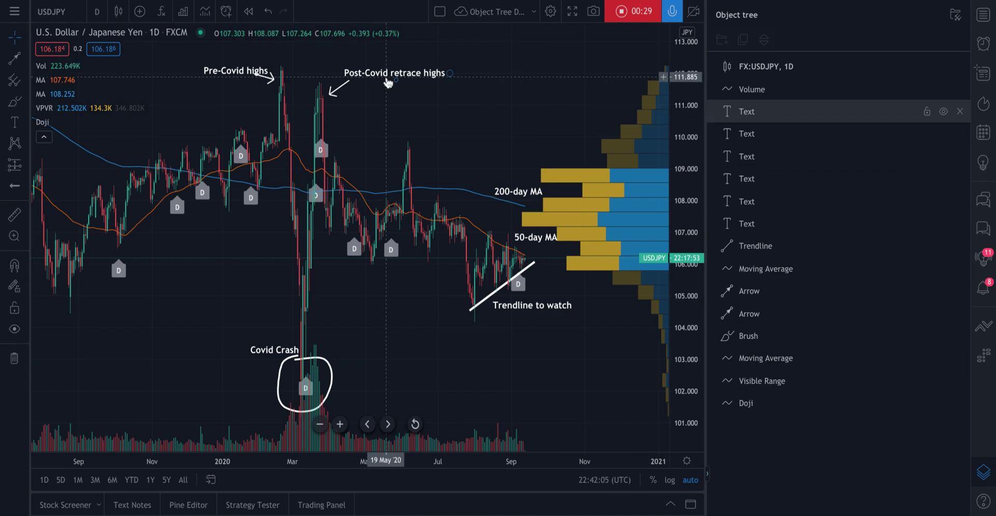
{"action": "left_click", "coordinate": [227, 76]}
{"action": "left_click_drag", "start_coordinate": [227, 76], "coordinate": [215, 73]}
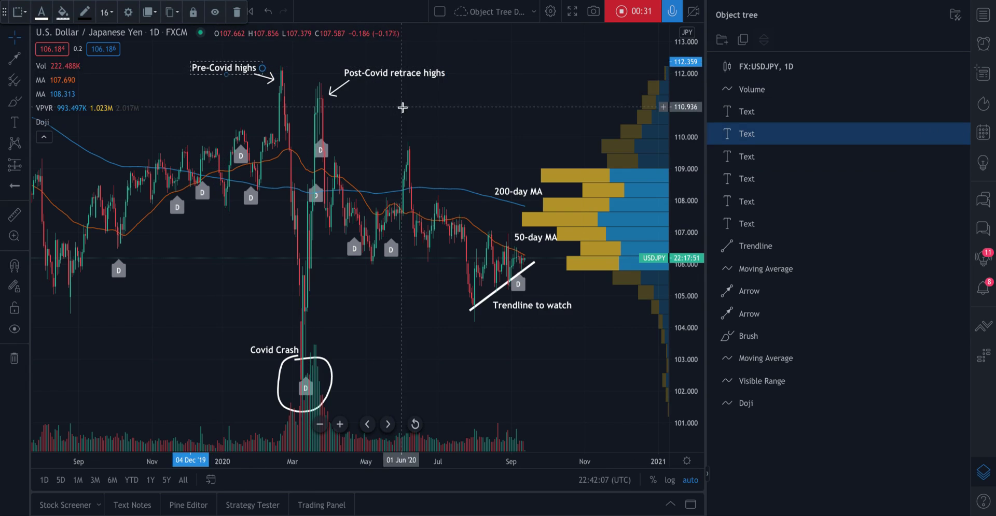
{"action": "left_click", "coordinate": [400, 105]}
{"action": "scroll", "coordinate": [547, 126], "scroll_direction": "right", "scroll_amount": 3}
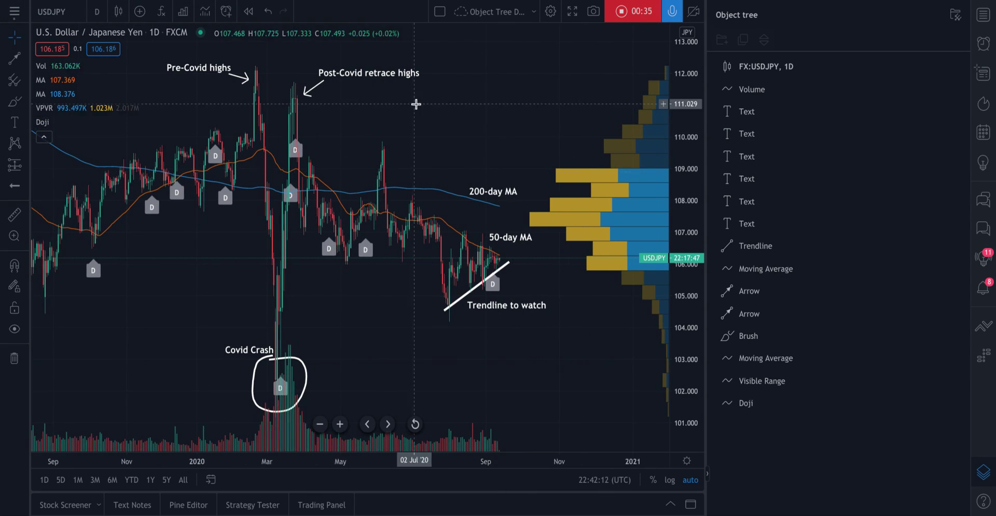
{"action": "left_click", "coordinate": [372, 81]}
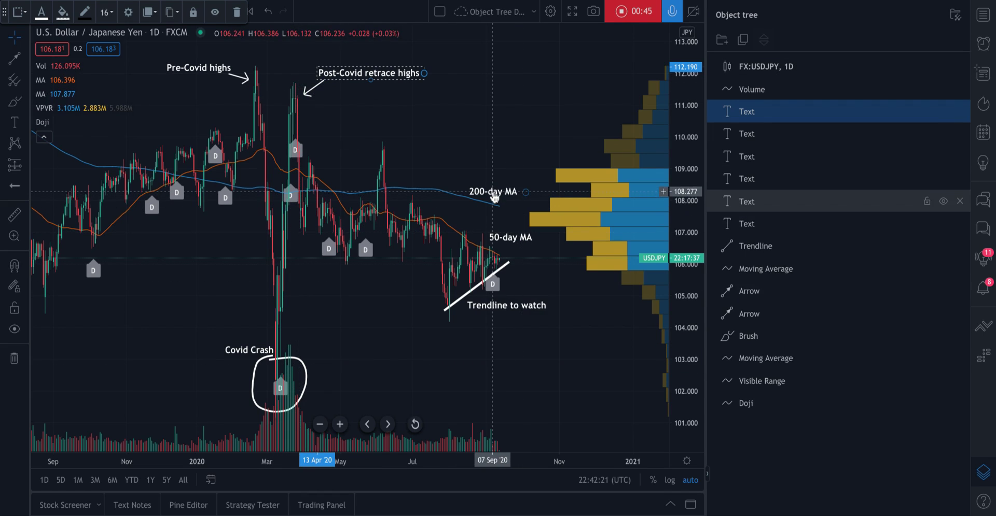
{"action": "left_click_drag", "start_coordinate": [495, 197], "coordinate": [494, 199]}
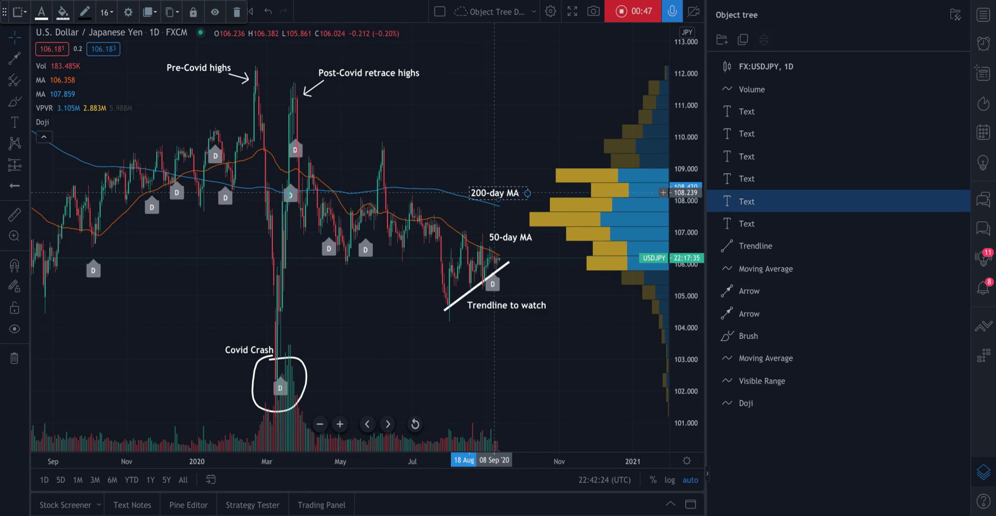
{"action": "left_click", "coordinate": [488, 205]}
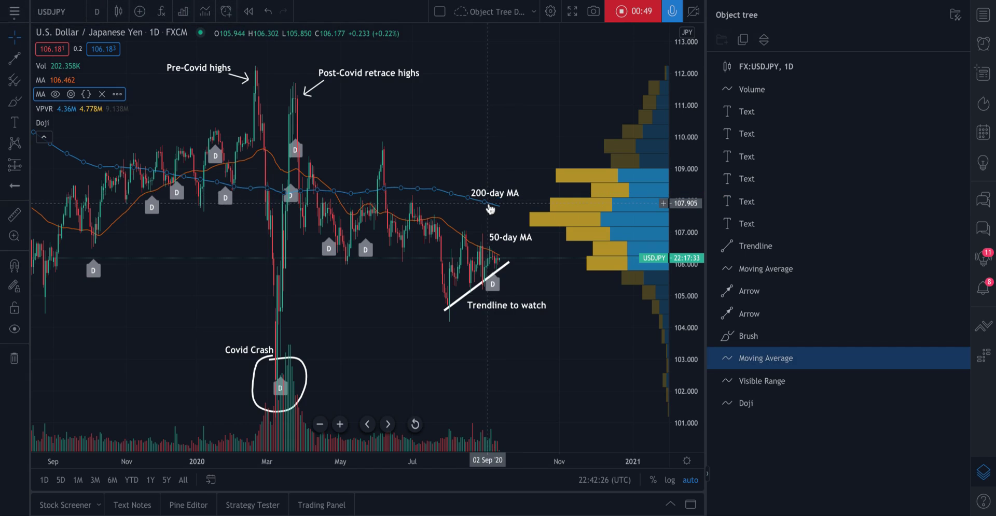
{"action": "left_click", "coordinate": [491, 168]}
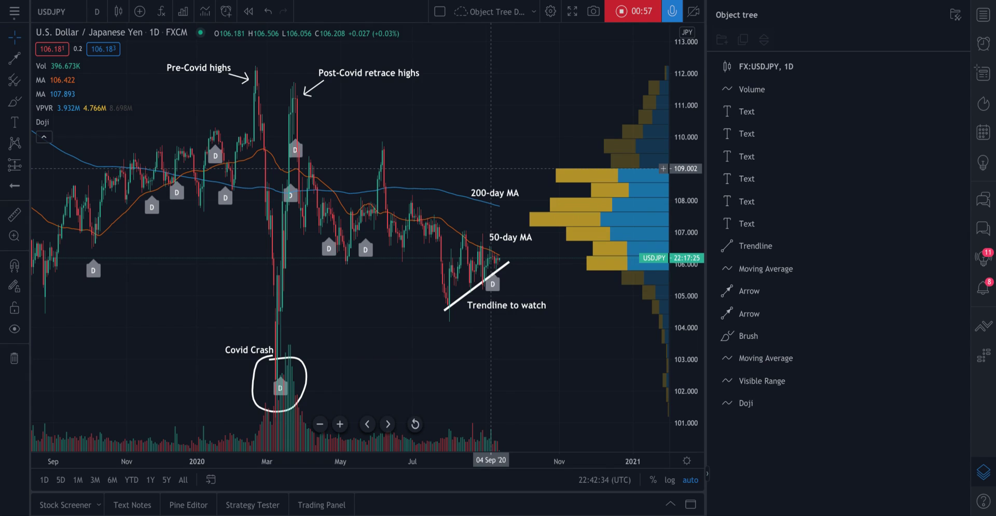
{"action": "left_click", "coordinate": [984, 476]}
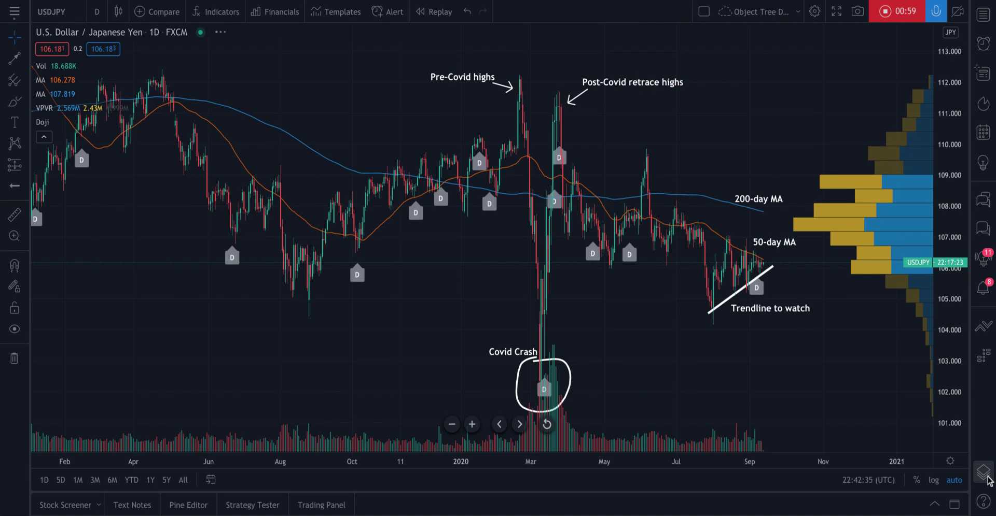
{"action": "left_click", "coordinate": [986, 477]}
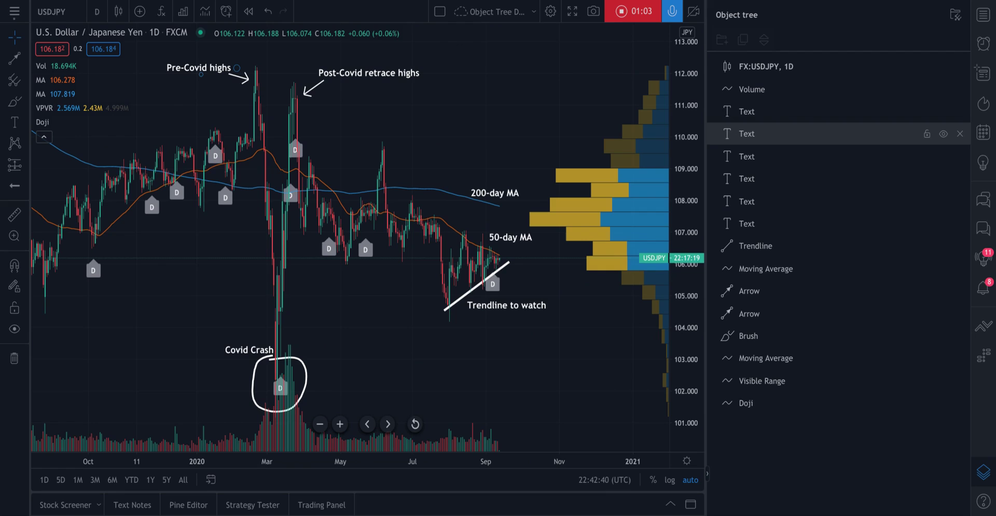
{"action": "left_click", "coordinate": [782, 119]}
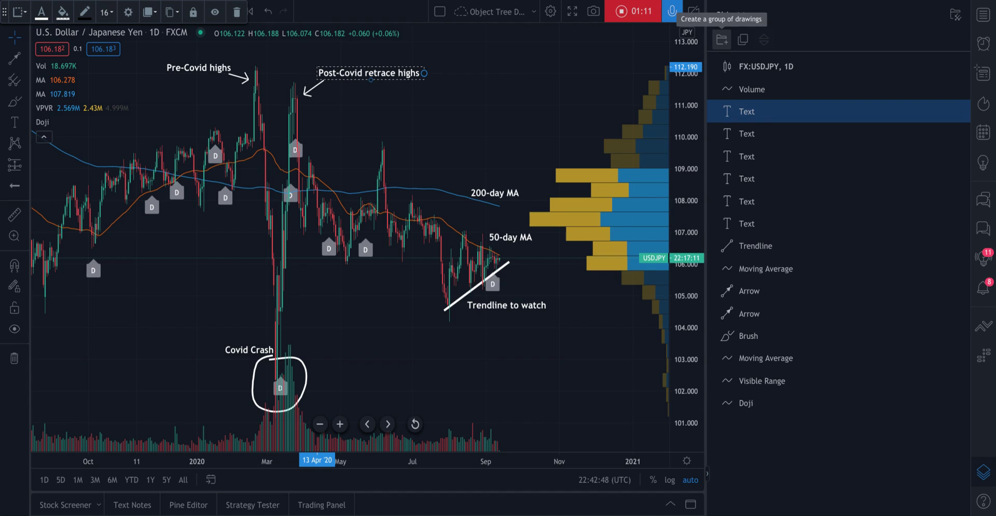
Step: Group the first Text label and name the new group 'All text on the chart'
{"action": "left_click", "coordinate": [721, 40]}
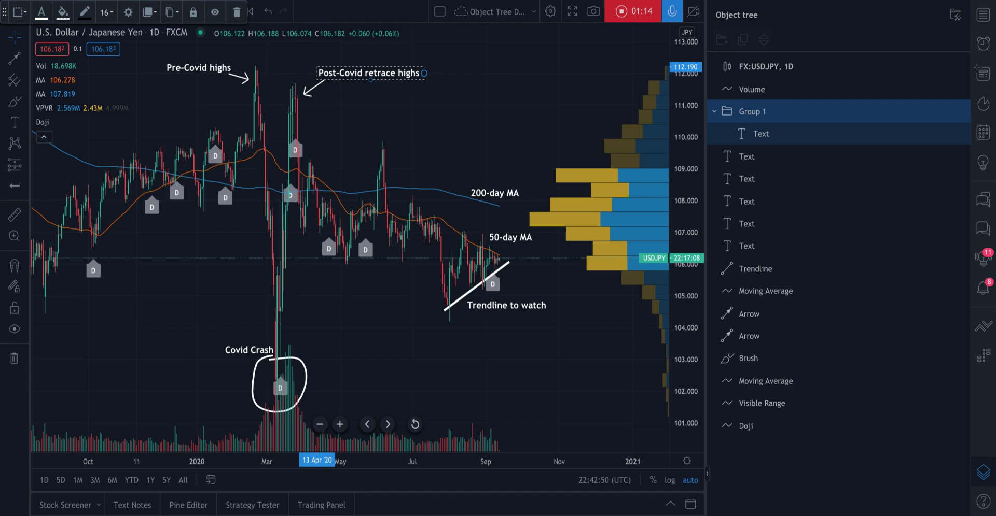
{"action": "double_click", "coordinate": [754, 113]}
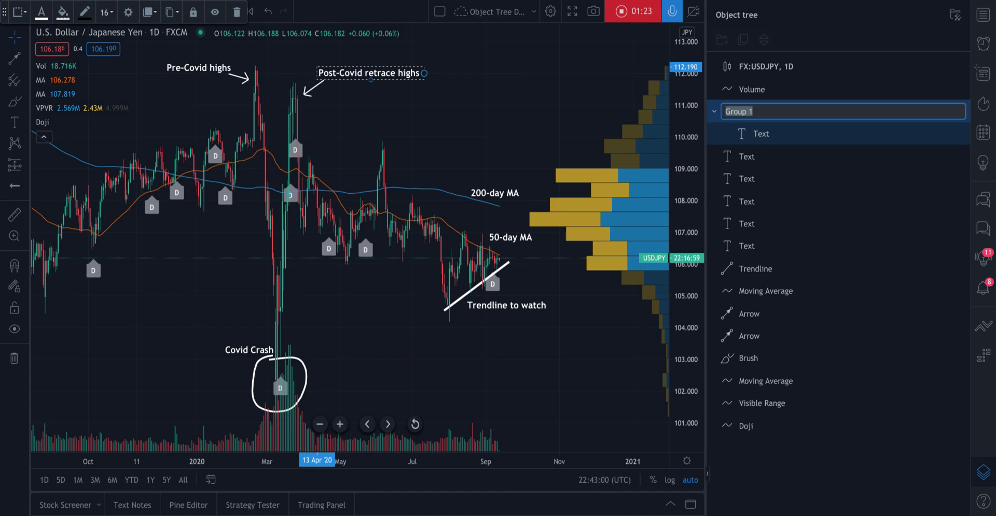
{"action": "type", "text": "All text on the chart"}
{"action": "key", "text": "Return"}
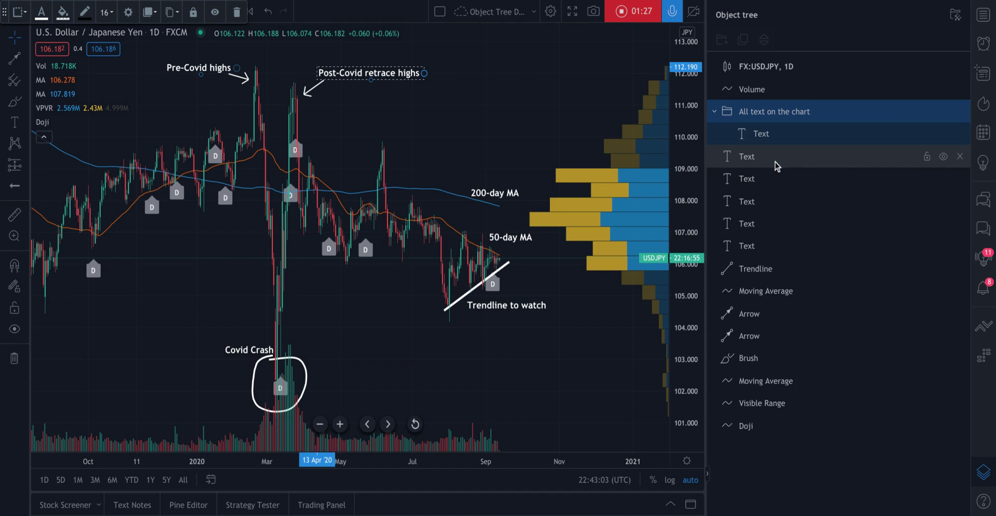
{"action": "left_click", "coordinate": [771, 158]}
Step: Move the remaining five Text labels into the 'All text on the chart' group
{"action": "left_click", "coordinate": [752, 201], "text": "shift"}
{"action": "left_click", "coordinate": [751, 224], "text": "shift"}
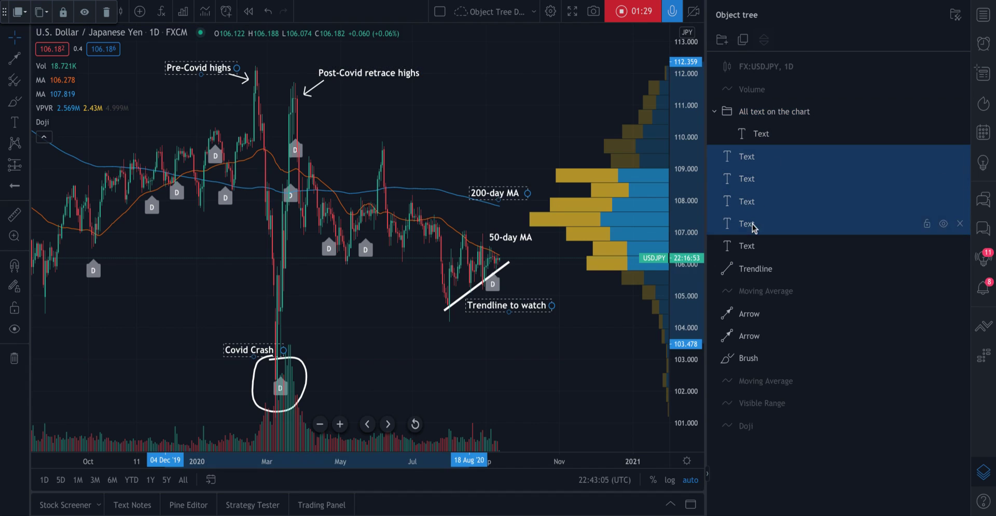
{"action": "left_click", "coordinate": [751, 246], "text": "shift"}
{"action": "left_click_drag", "start_coordinate": [743, 166], "coordinate": [743, 151]}
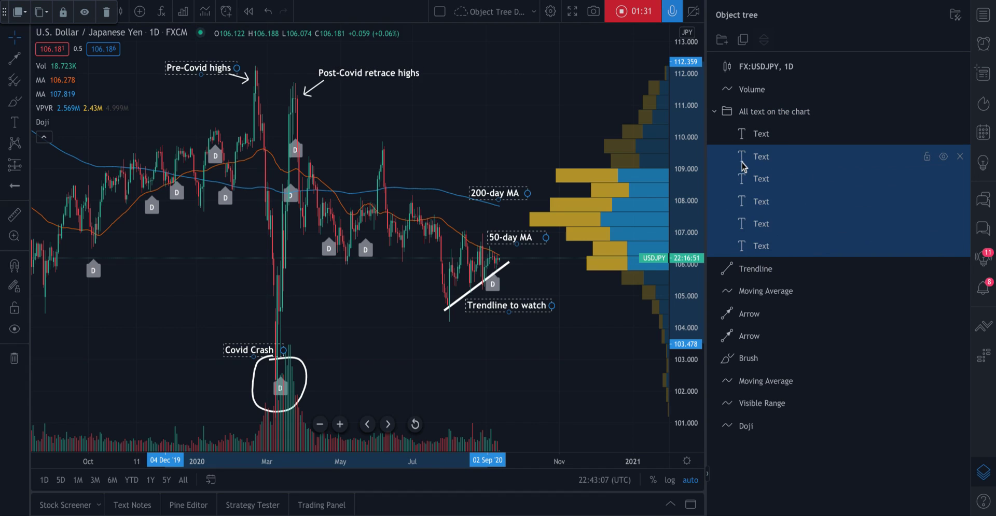
Step: Test the text group's hide and lock toggles, leaving it visible and unlocked
{"action": "left_click", "coordinate": [778, 136]}
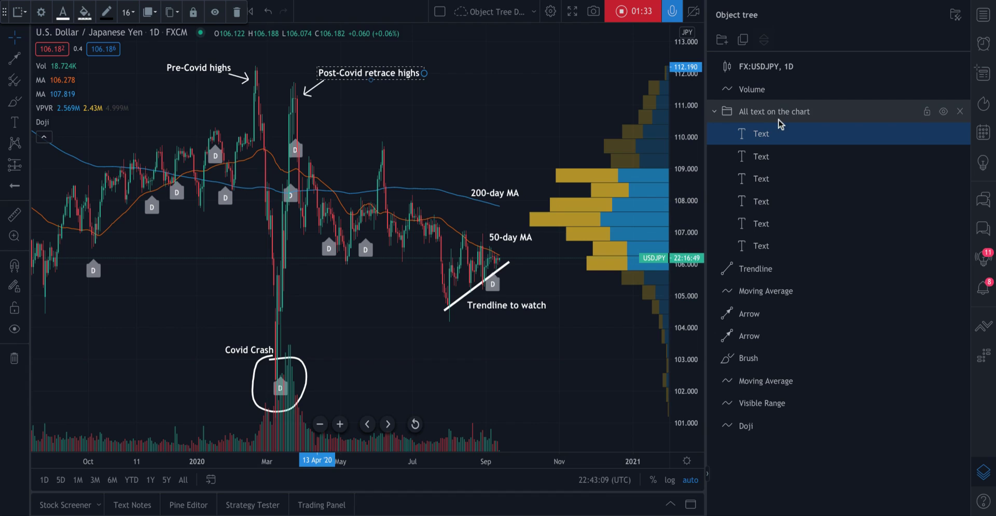
{"action": "left_click", "coordinate": [780, 112]}
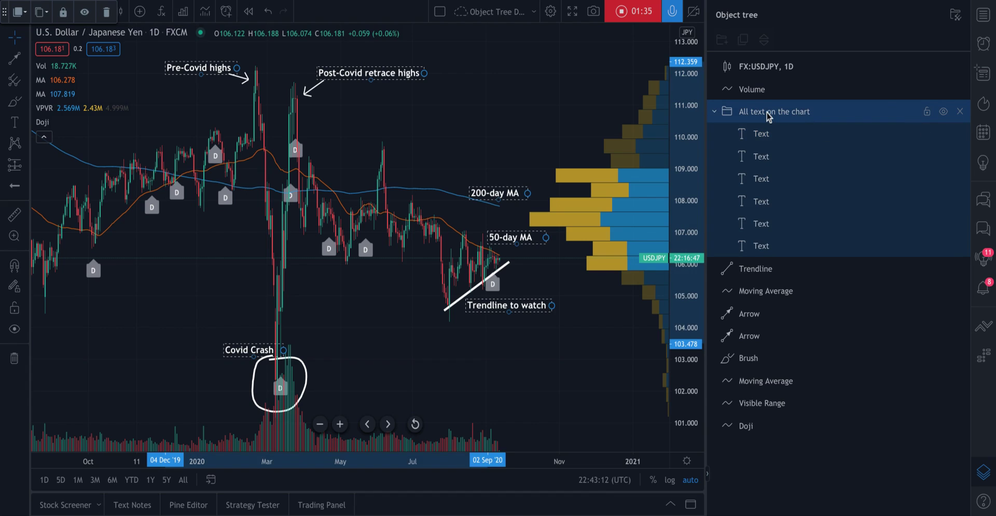
{"action": "left_click", "coordinate": [942, 112]}
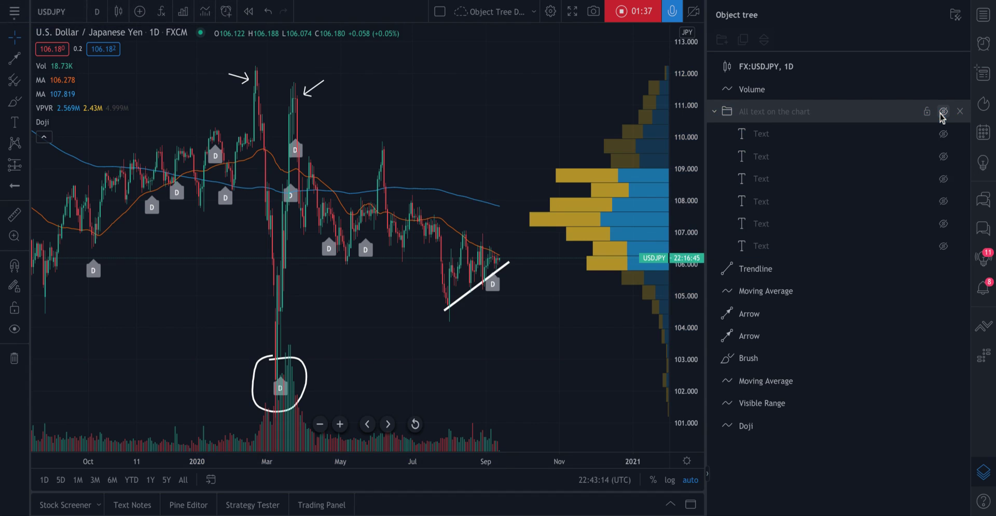
{"action": "left_click", "coordinate": [942, 112]}
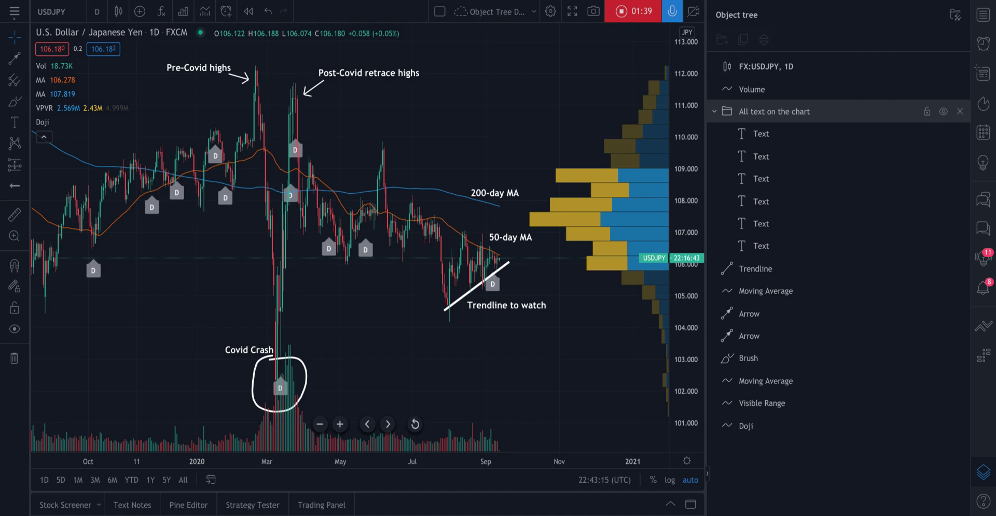
{"action": "left_click", "coordinate": [926, 112]}
{"action": "left_click", "coordinate": [926, 112]}
{"action": "left_click", "coordinate": [783, 139]}
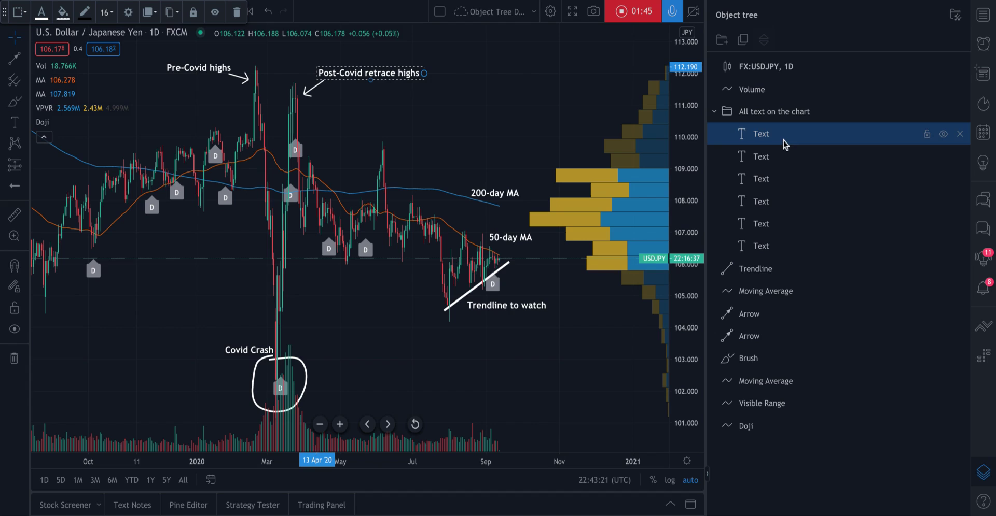
Step: Rename the fourth Text item in the group to 'Trendline to watch text'
{"action": "left_click", "coordinate": [773, 156]}
{"action": "left_click", "coordinate": [771, 180]}
{"action": "left_click", "coordinate": [759, 156]}
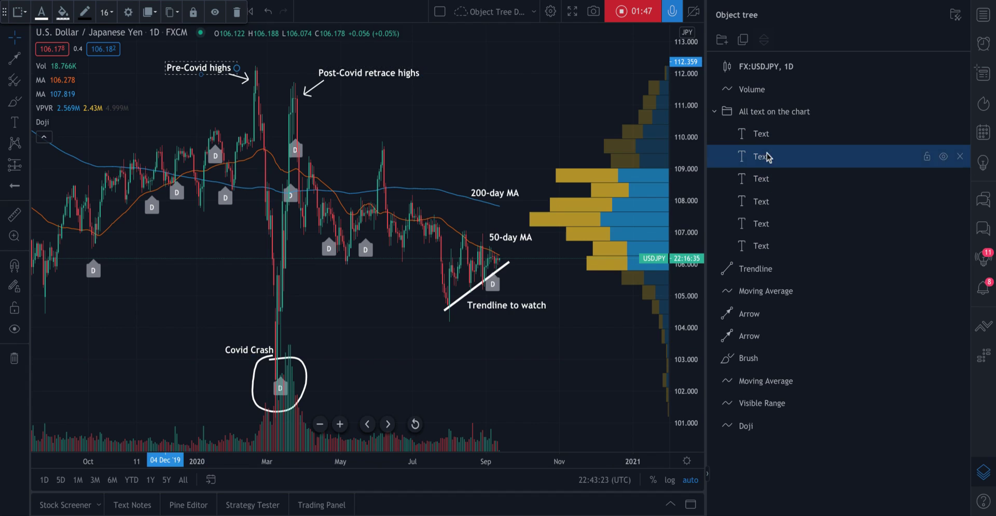
{"action": "left_click", "coordinate": [757, 134]}
{"action": "left_click", "coordinate": [758, 194]}
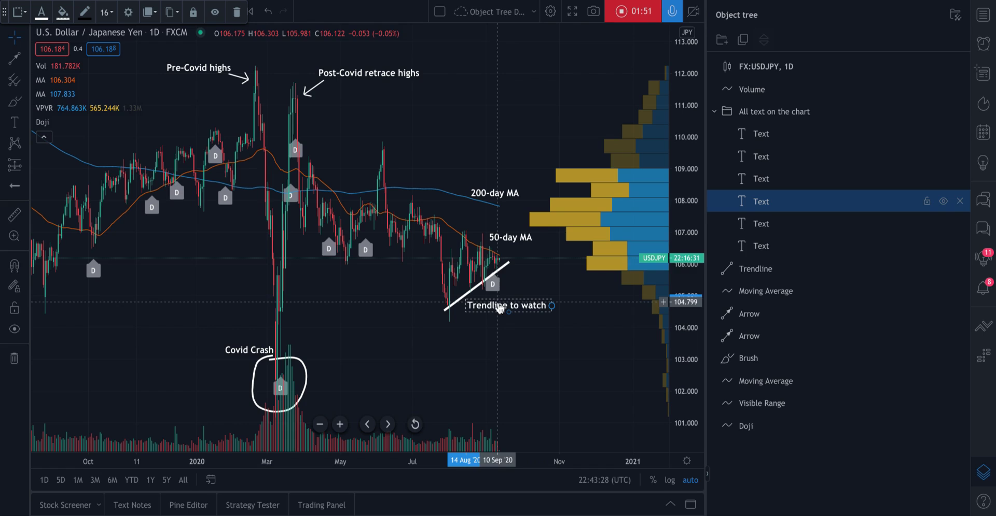
{"action": "double_click", "coordinate": [755, 203]}
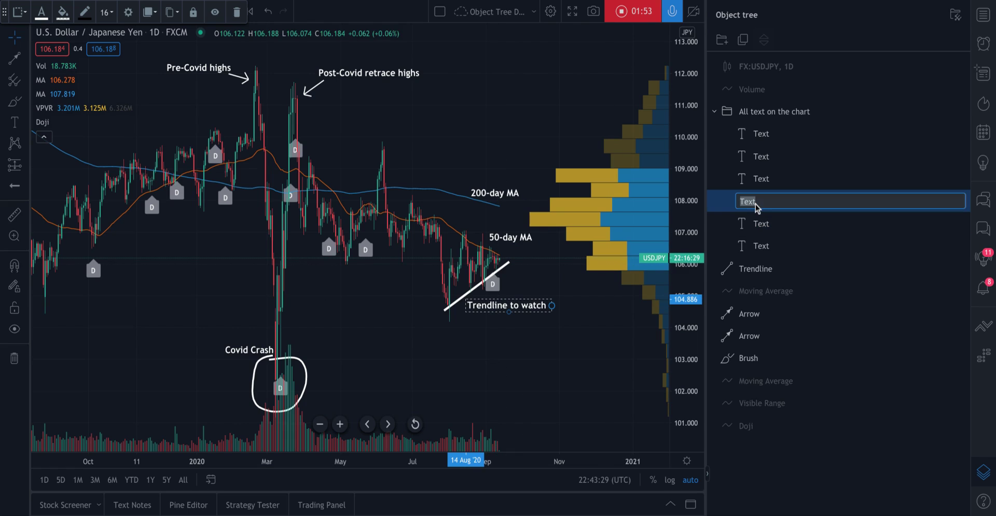
{"action": "type", "text": "Trendline to watch"}
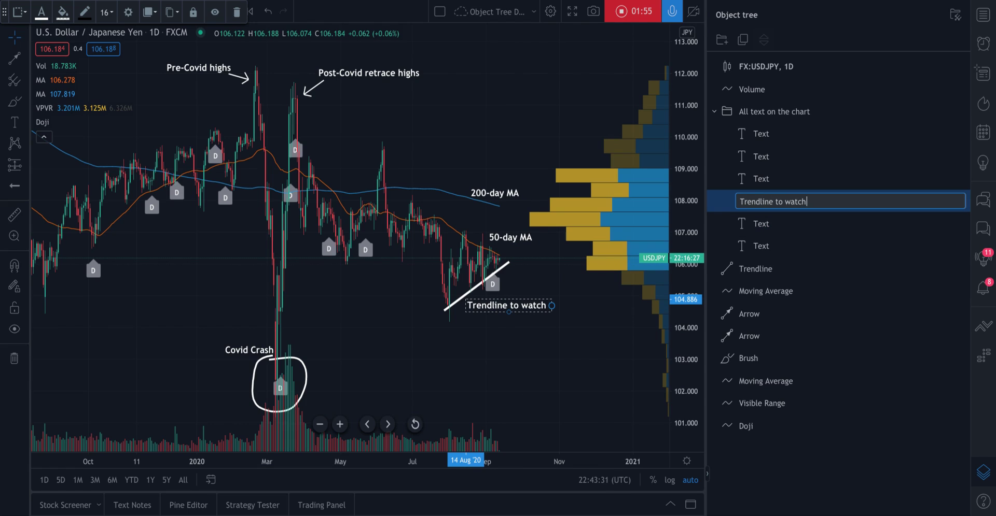
{"action": "type", "text": " text"}
{"action": "key", "text": "Return"}
Step: Open the settings dialog of the 'Trendline to watch text' label
{"action": "left_click", "coordinate": [766, 180]}
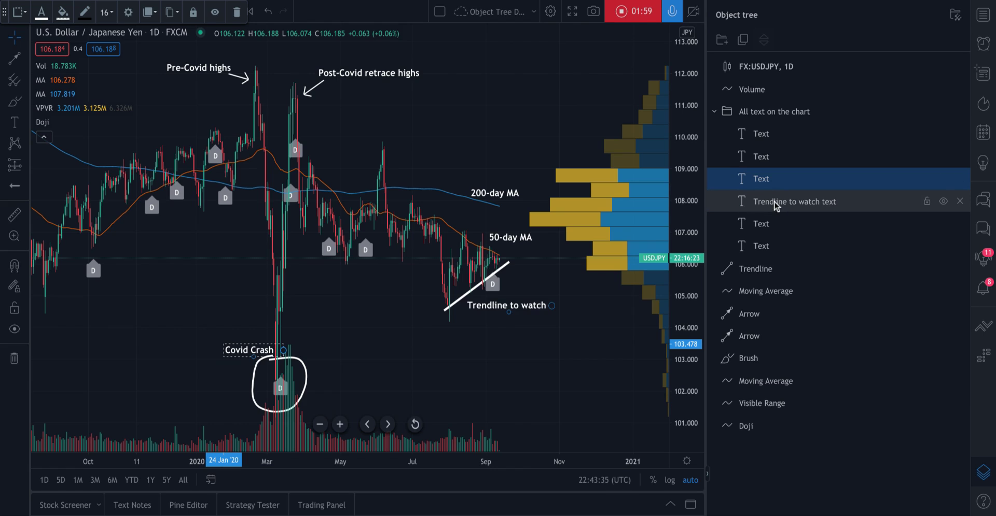
{"action": "left_click", "coordinate": [775, 204]}
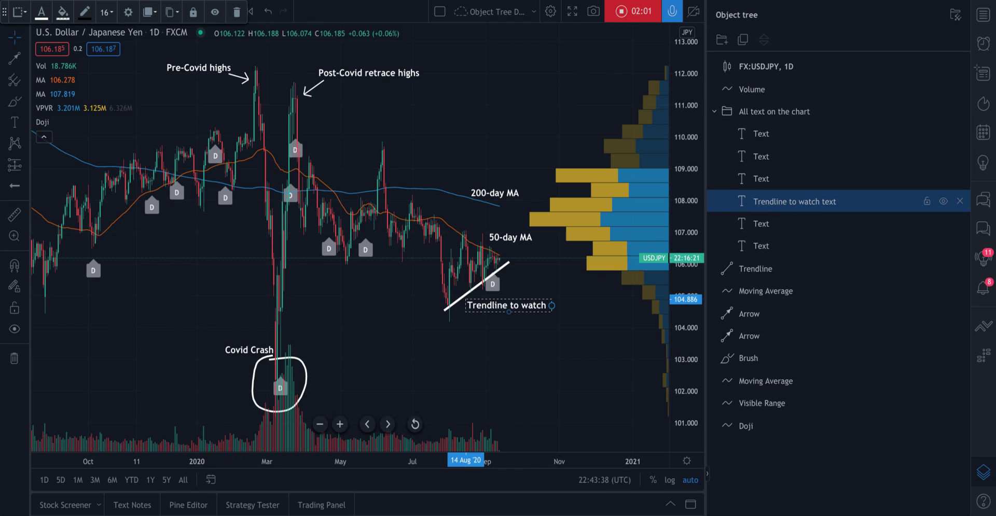
{"action": "double_click", "coordinate": [765, 208]}
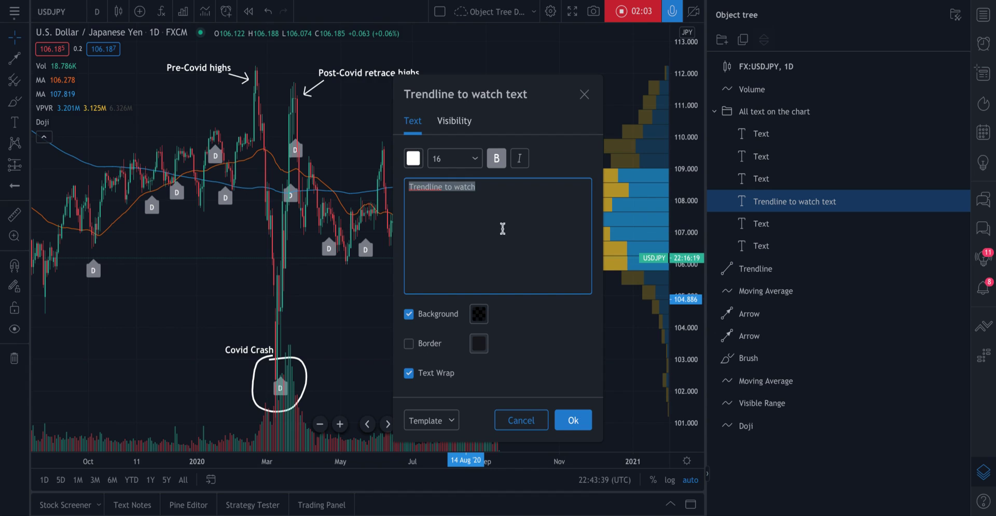
Step: Look through the label's text colour and font size choices, then close its settings unchanged
{"action": "left_click", "coordinate": [413, 159]}
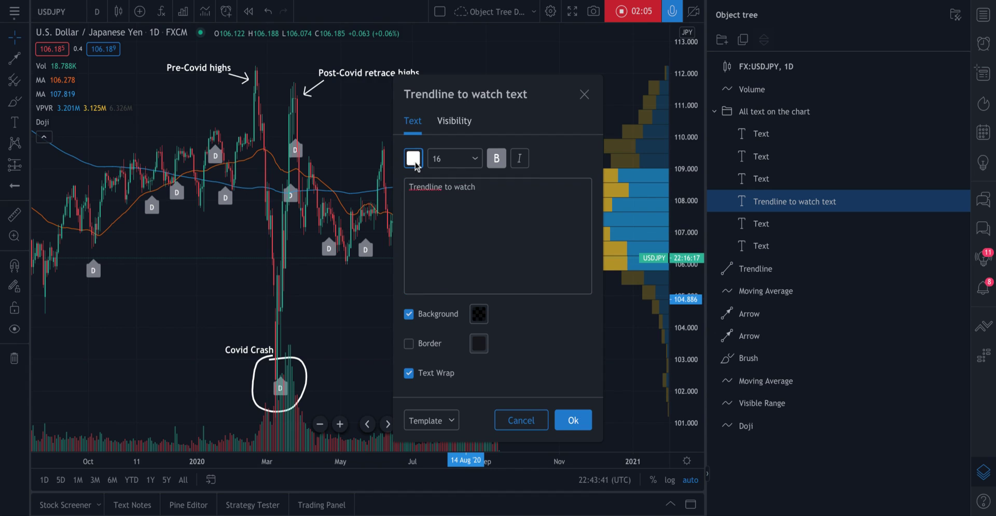
{"action": "left_click", "coordinate": [414, 161]}
{"action": "left_click", "coordinate": [438, 160]}
{"action": "left_click", "coordinate": [438, 160]}
{"action": "left_click", "coordinate": [583, 95]}
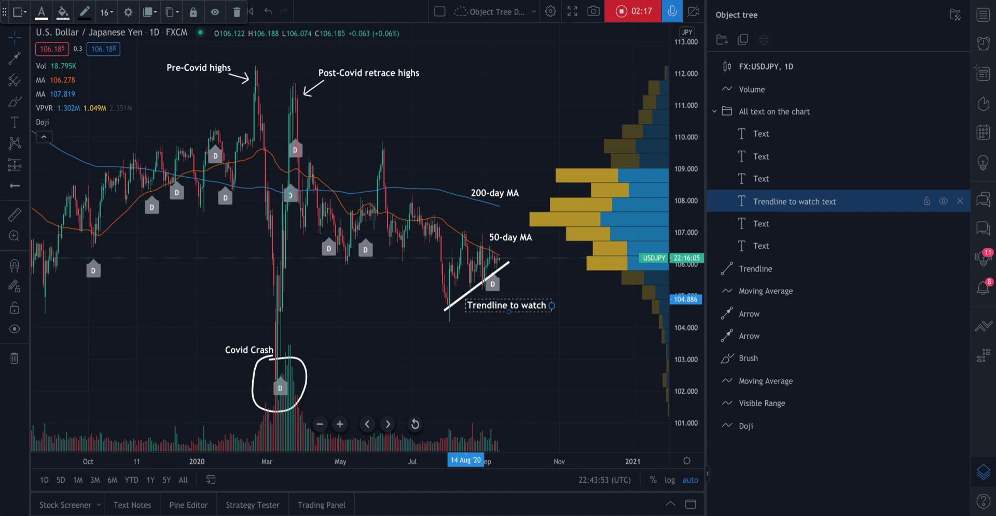
Step: Move the Trendline to the top under FX:USDJPY, with both Arrow drawings directly below it
{"action": "left_click", "coordinate": [758, 278]}
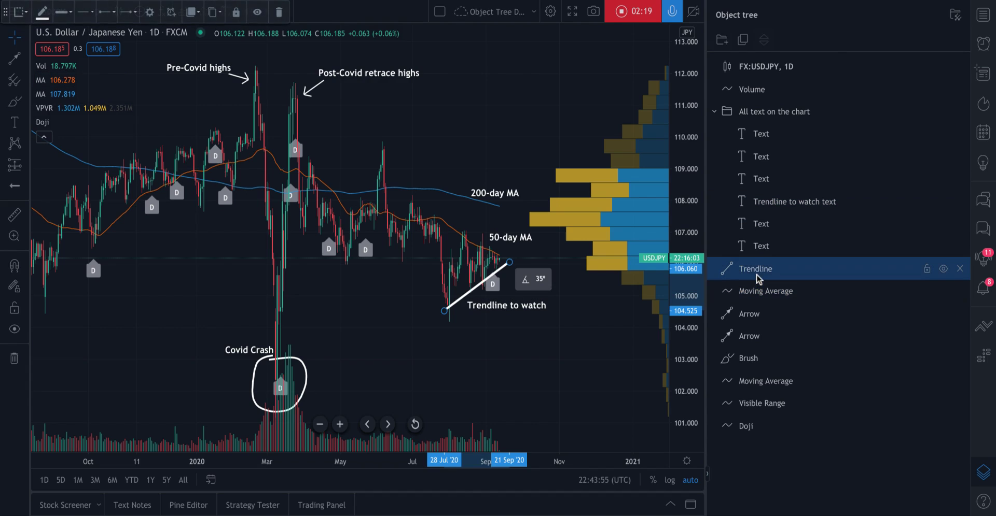
{"action": "left_click_drag", "start_coordinate": [755, 279], "coordinate": [820, 91]}
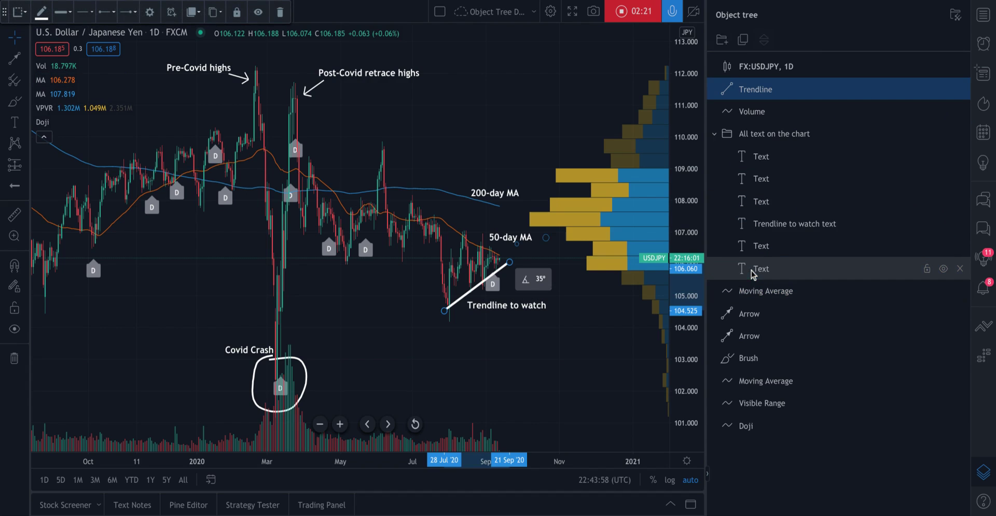
{"action": "left_click", "coordinate": [747, 336]}
{"action": "left_click_drag", "start_coordinate": [740, 338], "coordinate": [810, 109]}
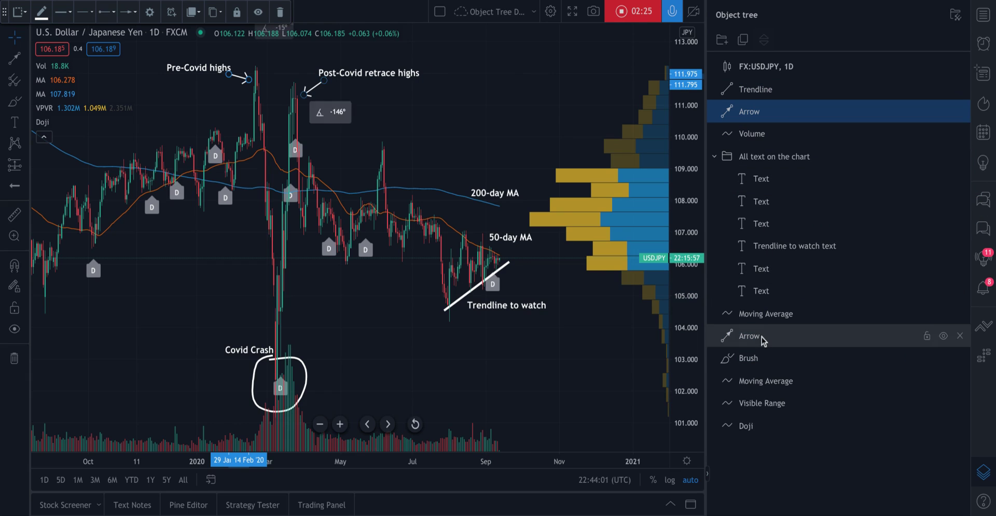
{"action": "left_click", "coordinate": [758, 337]}
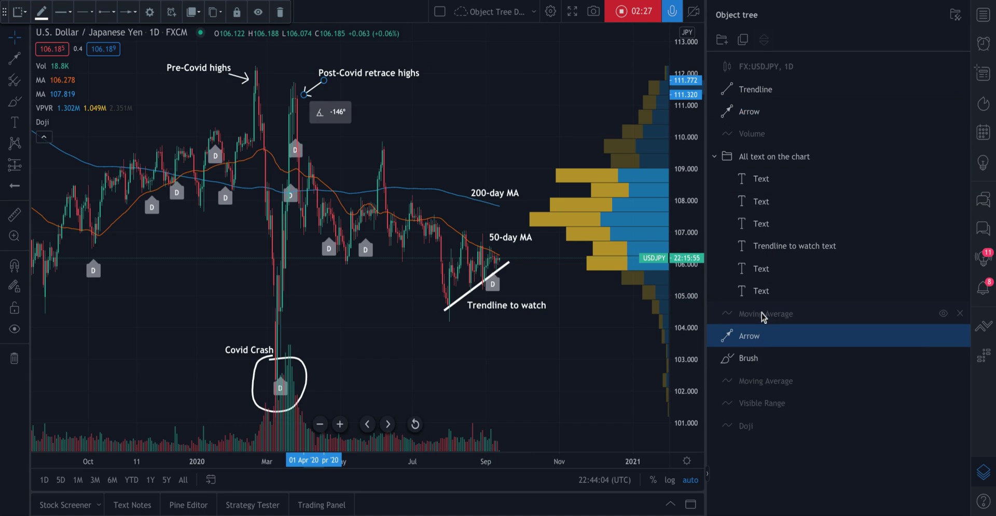
{"action": "left_click_drag", "start_coordinate": [758, 337], "coordinate": [881, 113]}
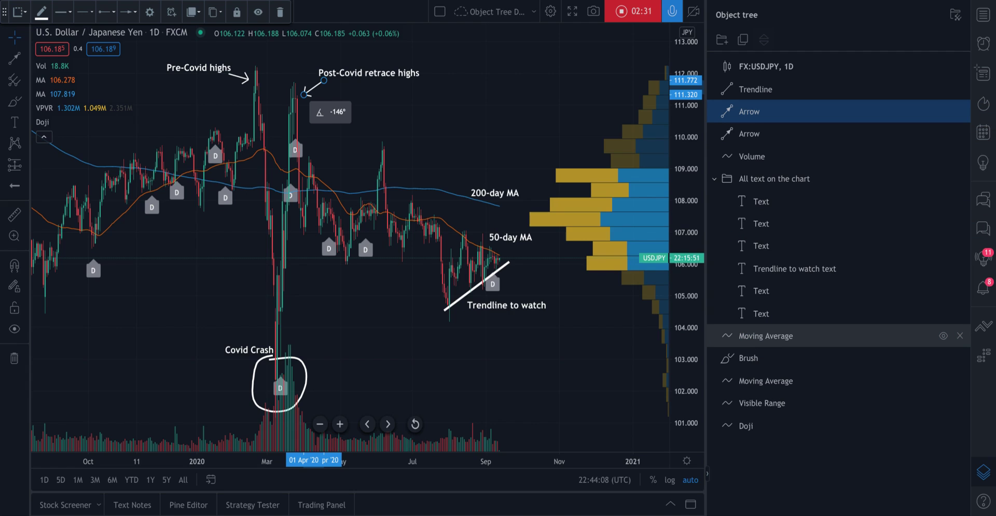
Step: Open and close the upper Arrow's and the Trendline's settings without changes
{"action": "left_click", "coordinate": [754, 90]}
{"action": "left_click", "coordinate": [751, 115]}
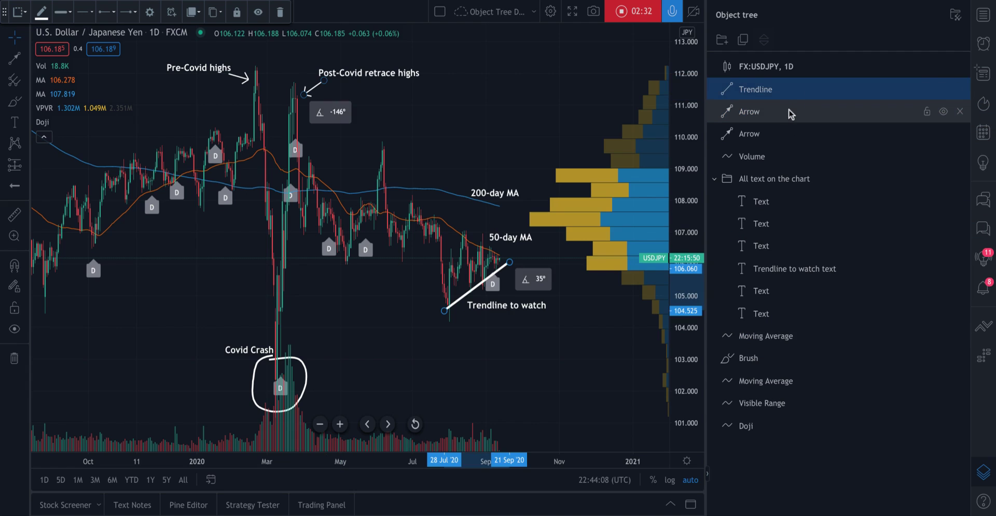
{"action": "double_click", "coordinate": [752, 113]}
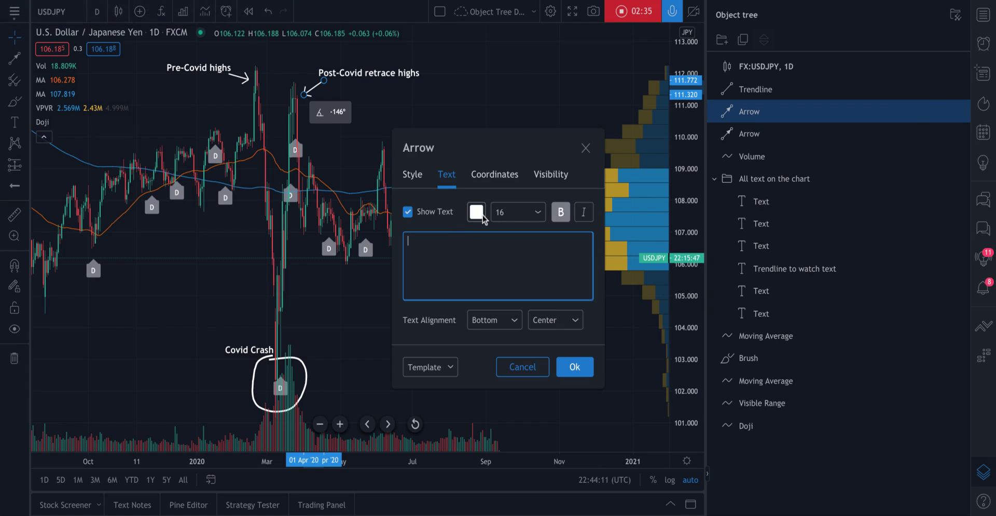
{"action": "left_click", "coordinate": [585, 148]}
{"action": "left_click", "coordinate": [755, 90]}
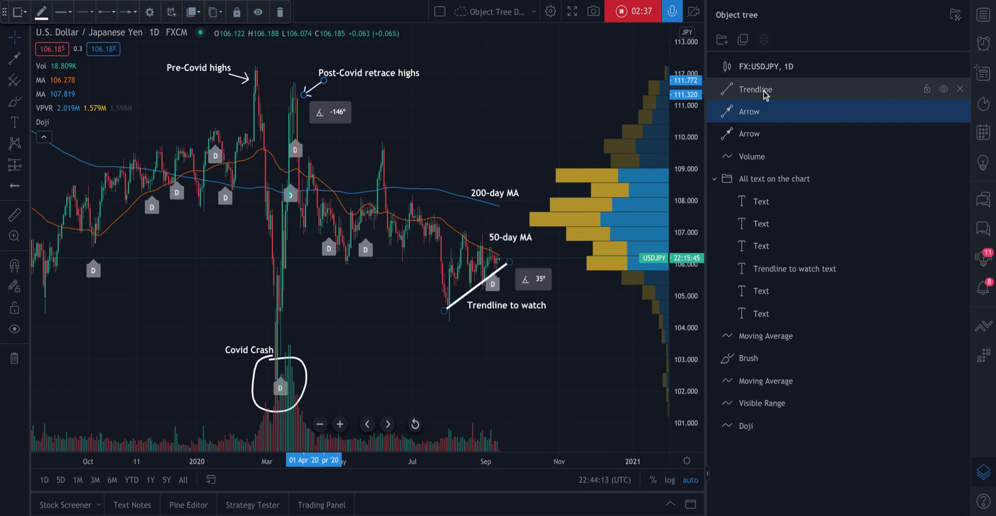
{"action": "double_click", "coordinate": [753, 92]}
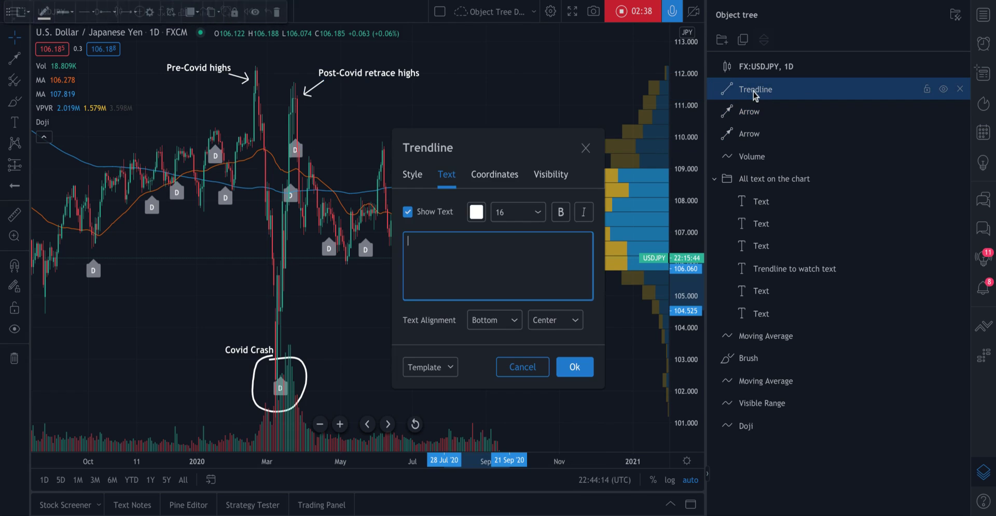
{"action": "left_click", "coordinate": [596, 141]}
Step: Put the Trendline drawing into a new group named 'Trendline'
{"action": "left_click", "coordinate": [722, 39]}
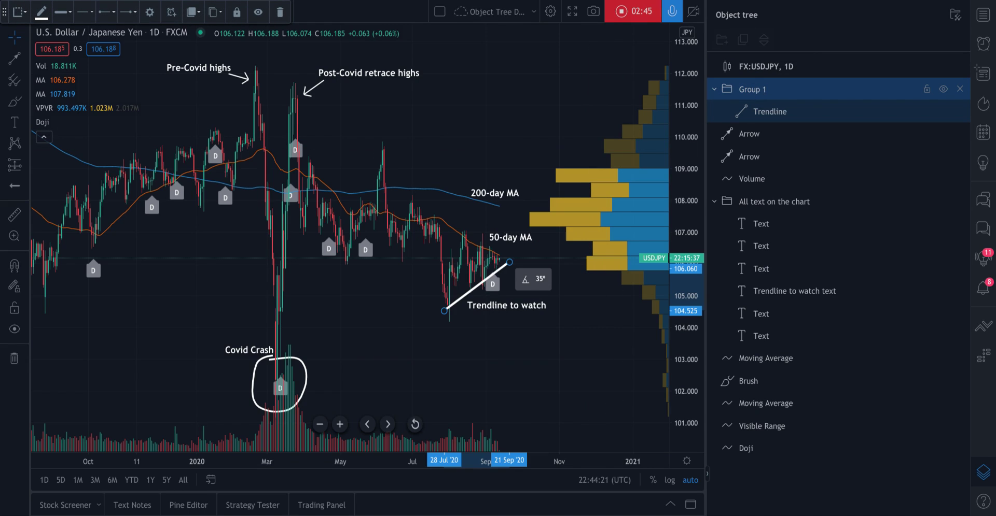
{"action": "double_click", "coordinate": [752, 89]}
{"action": "type", "text": "Trend"}
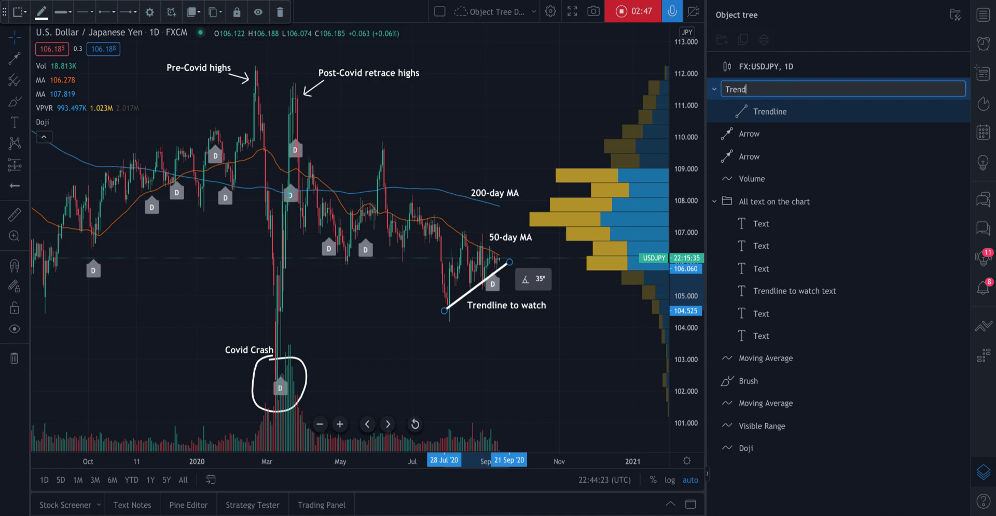
{"action": "type", "text": "line"}
{"action": "key", "text": "Return"}
Step: Select the Trendline inside its group and pick the Trend Line drawing tool
{"action": "left_click", "coordinate": [771, 127]}
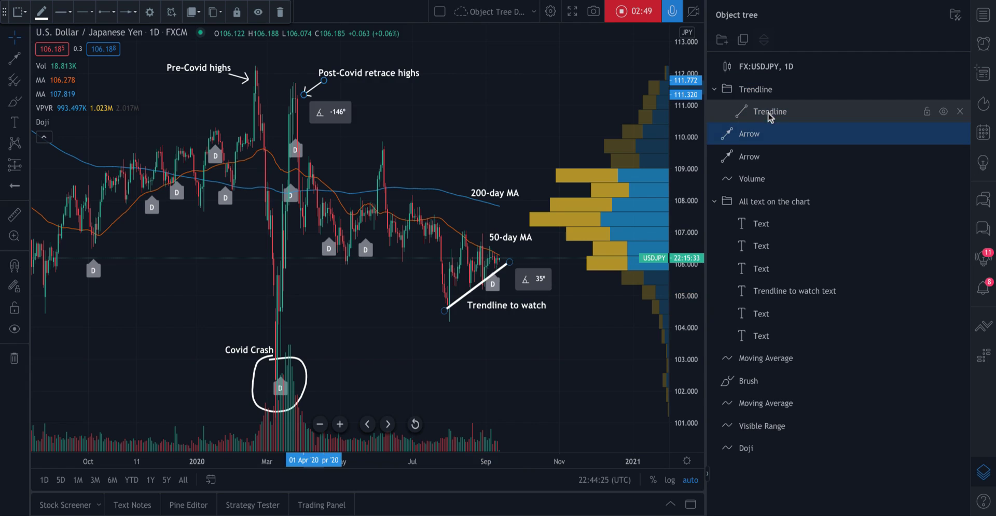
{"action": "left_click", "coordinate": [769, 113]}
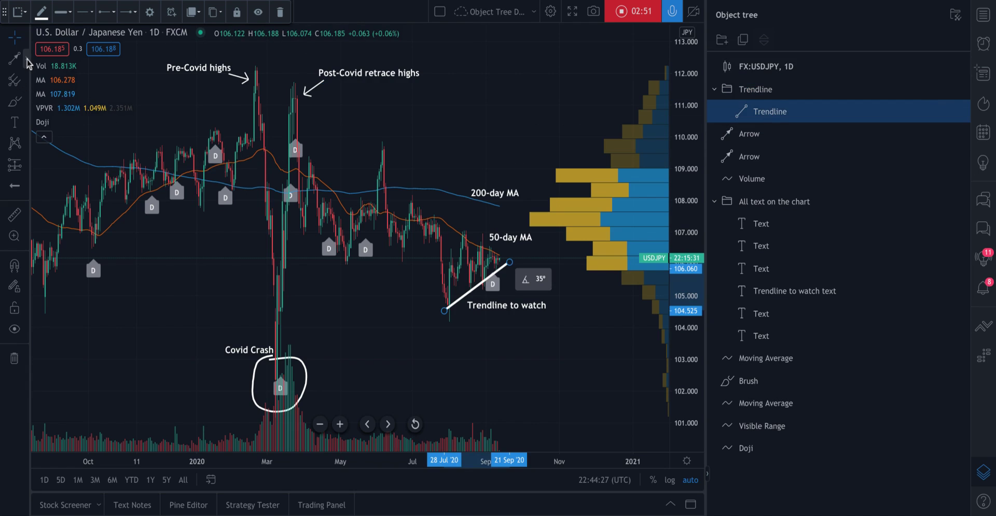
{"action": "left_click", "coordinate": [27, 60]}
{"action": "left_click", "coordinate": [61, 61]}
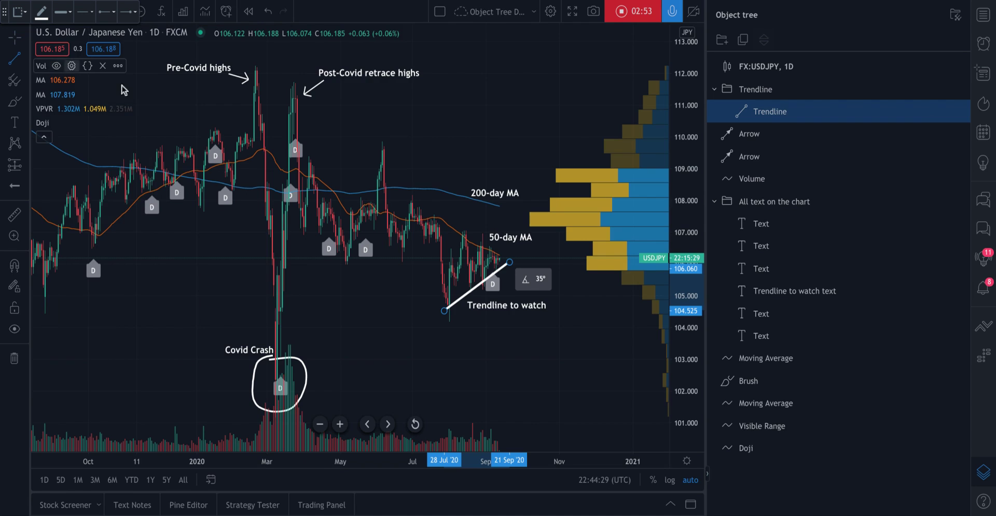
Step: Draw 'Trend Line Downward' from late June to mid-September into the Trendline group, text folder beneath
{"action": "left_click", "coordinate": [411, 202]}
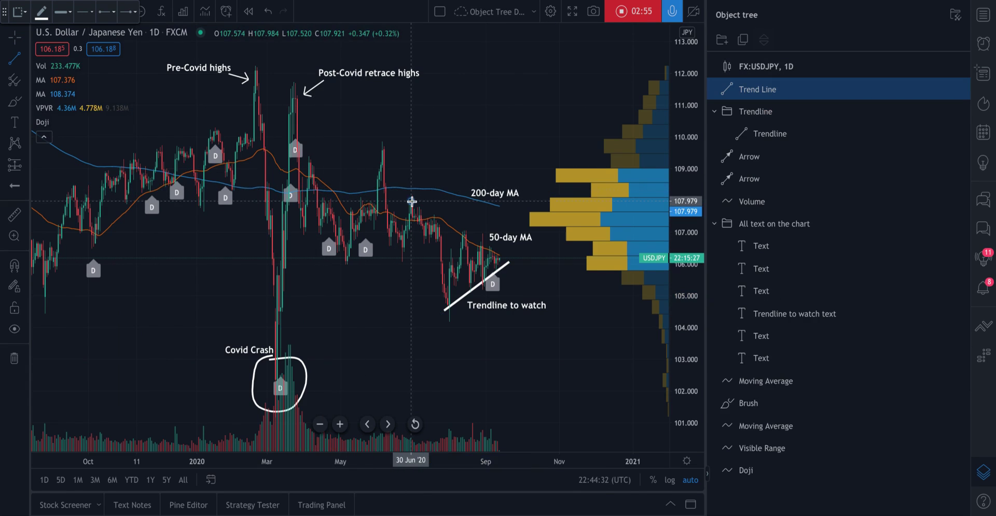
{"action": "left_click", "coordinate": [504, 258]}
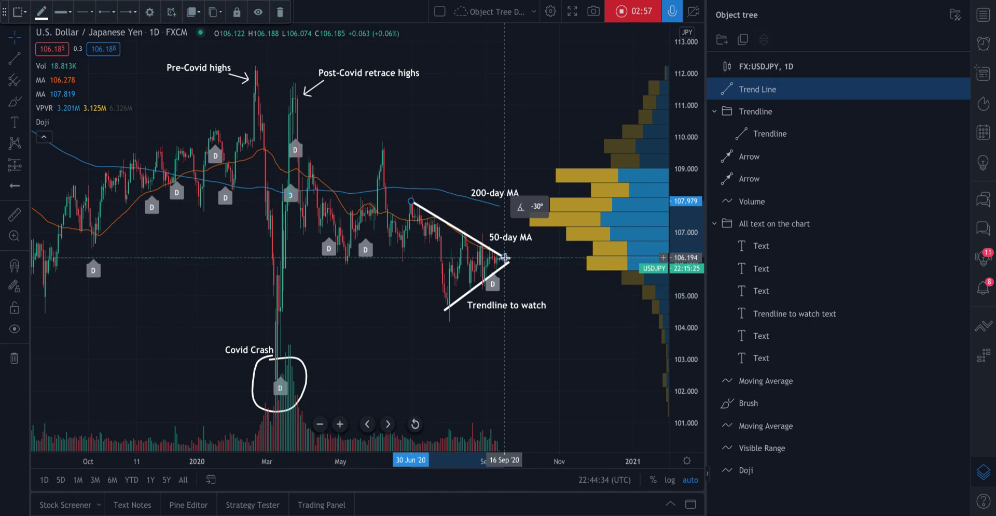
{"action": "double_click", "coordinate": [742, 93]}
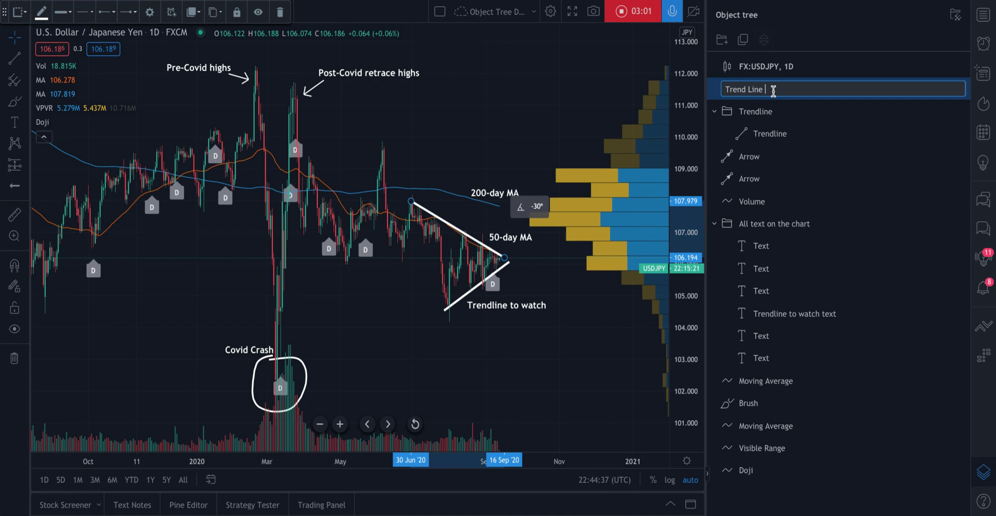
{"action": "type", "text": "Downward"}
{"action": "key", "text": "Return"}
{"action": "left_click_drag", "start_coordinate": [762, 89], "coordinate": [760, 97]}
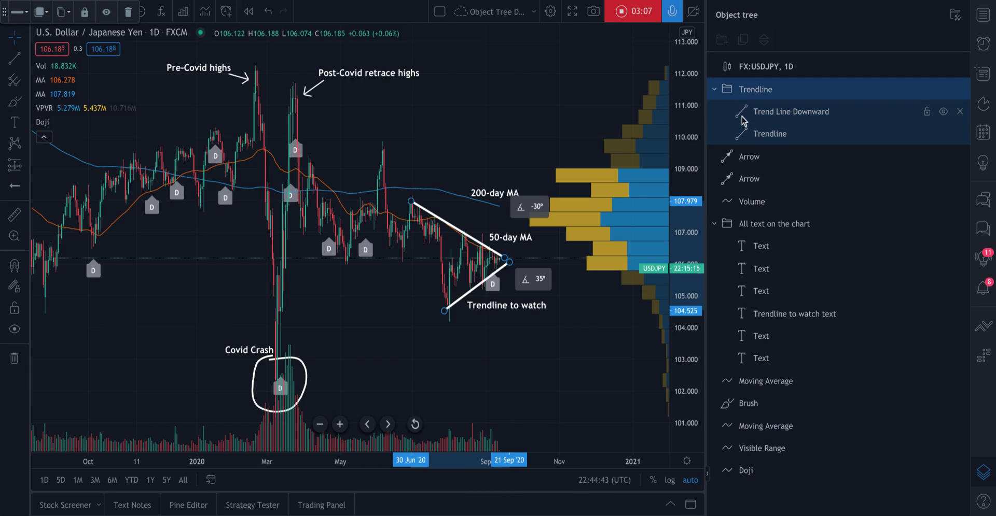
{"action": "left_click_drag", "start_coordinate": [748, 224], "coordinate": [748, 227]}
Step: Toggle the Object Tree panel off, on, and off again, leaving the chart full width
{"action": "left_click", "coordinate": [777, 247]}
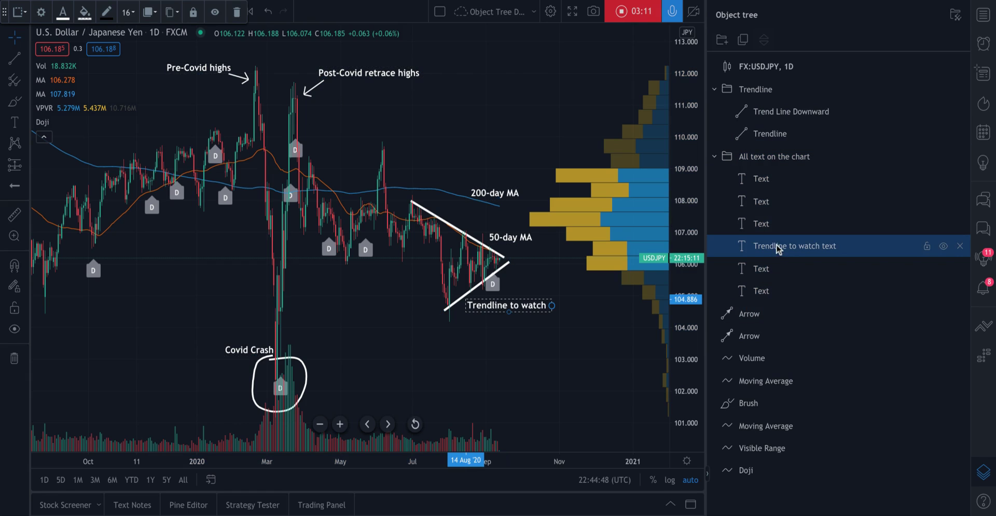
{"action": "left_click", "coordinate": [754, 91]}
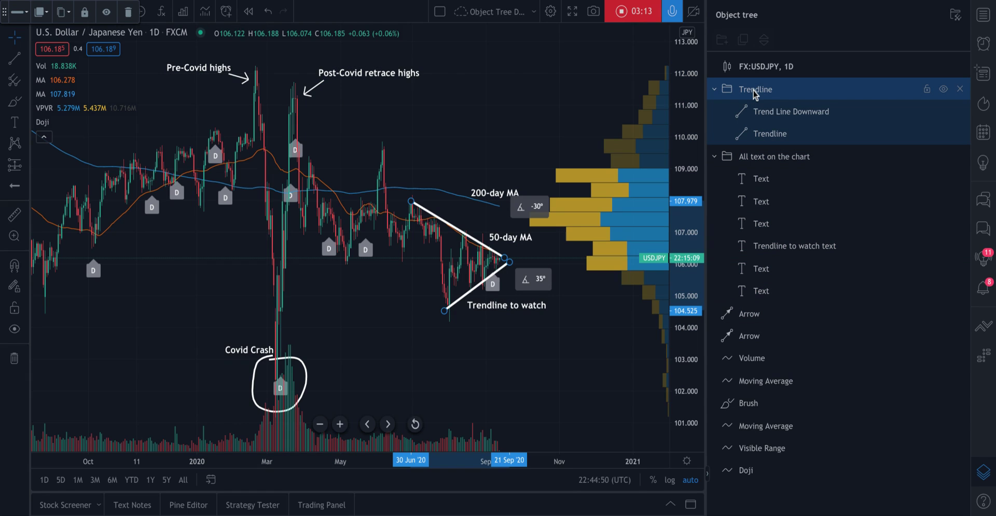
{"action": "left_click", "coordinate": [983, 473]}
{"action": "left_click", "coordinate": [984, 479]}
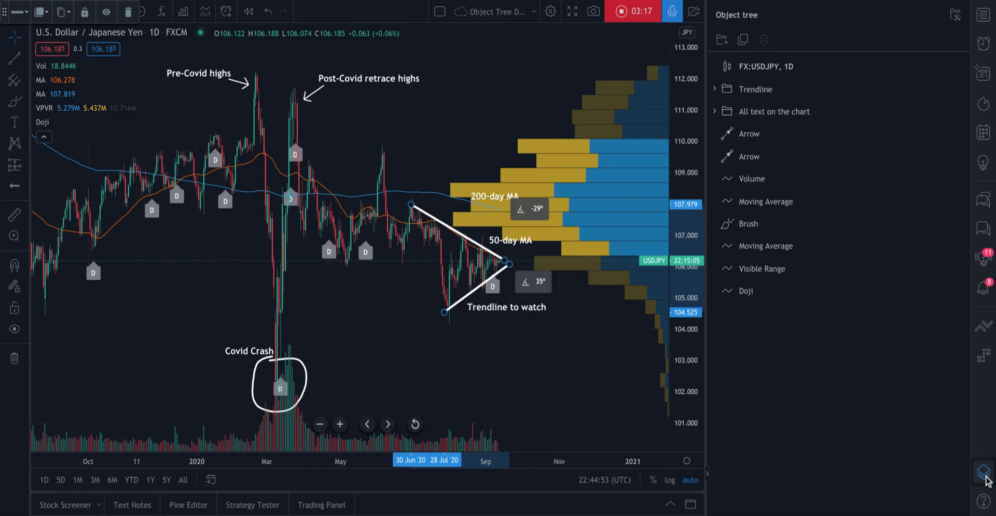
{"action": "left_click", "coordinate": [983, 473]}
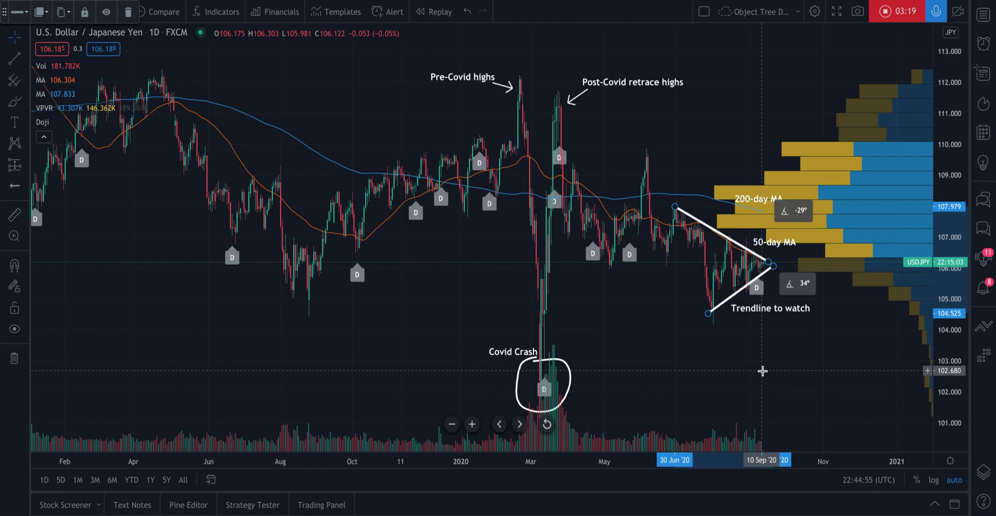
Step: Reopen the Object Tree and check the Visible Range and Moving Average indicator rows
{"action": "left_click", "coordinate": [982, 474]}
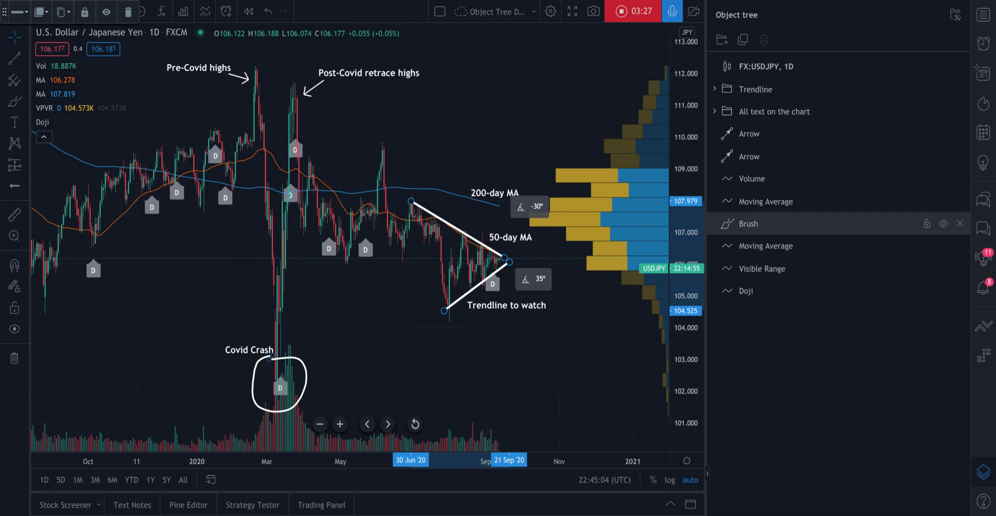
{"action": "left_click", "coordinate": [757, 264]}
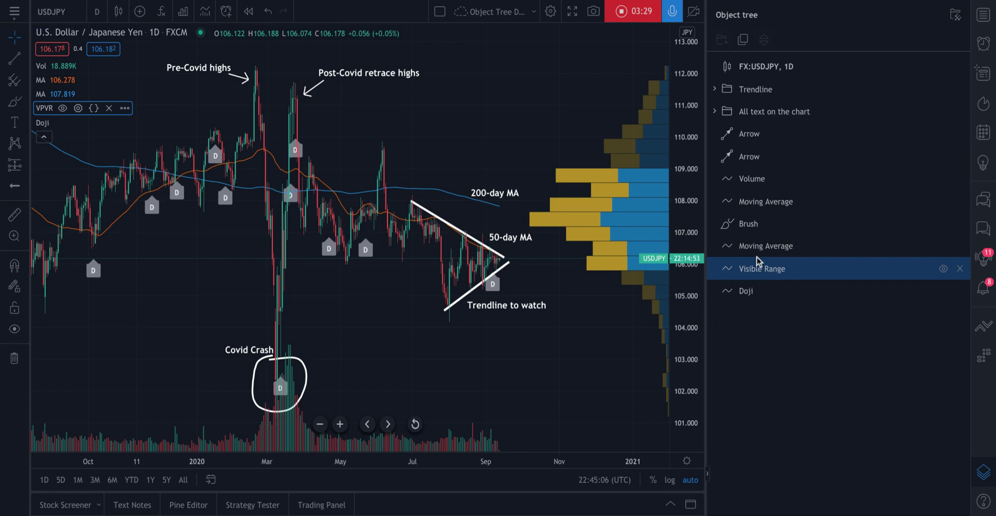
{"action": "left_click", "coordinate": [758, 253]}
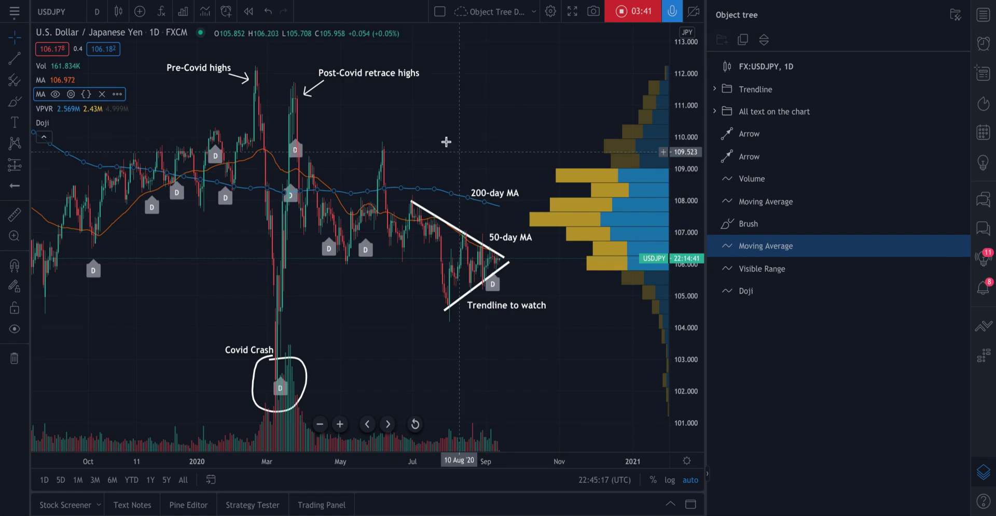
{"action": "left_click", "coordinate": [420, 153]}
Step: Zoom the chart out back to April, then select the Brush and FX:USDJPY Object Tree rows
{"action": "scroll", "coordinate": [397, 213], "scroll_direction": "down", "scroll_amount": 2}
{"action": "scroll", "coordinate": [397, 213], "scroll_direction": "down", "scroll_amount": 3}
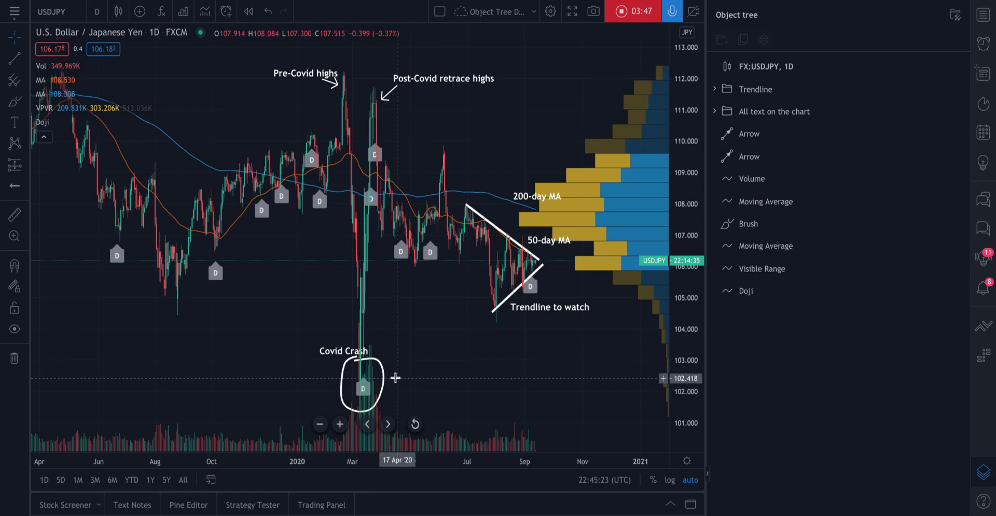
{"action": "left_click", "coordinate": [806, 225]}
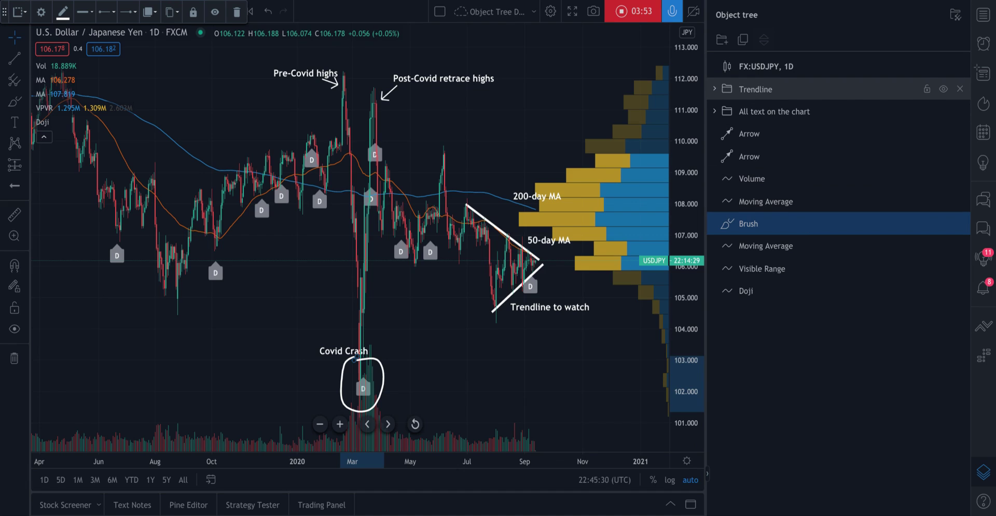
{"action": "left_click", "coordinate": [765, 66]}
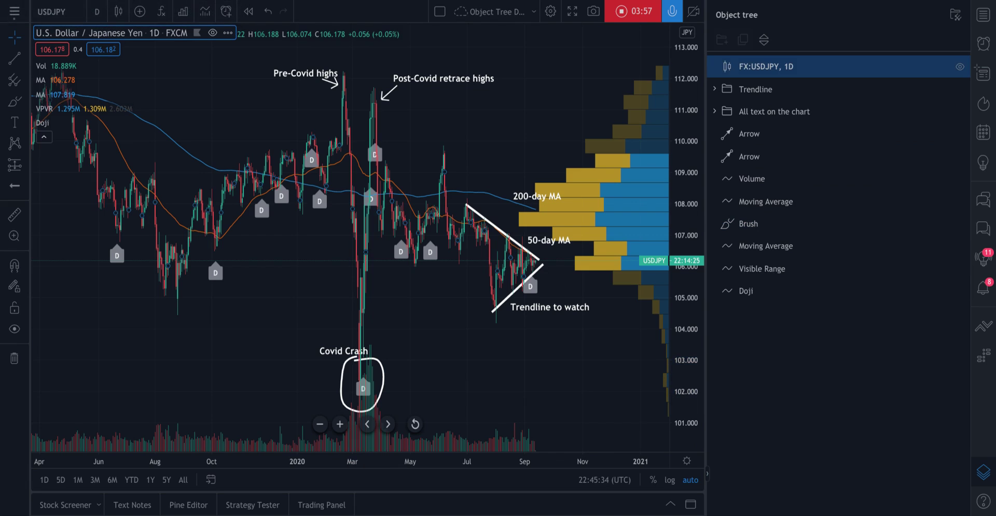